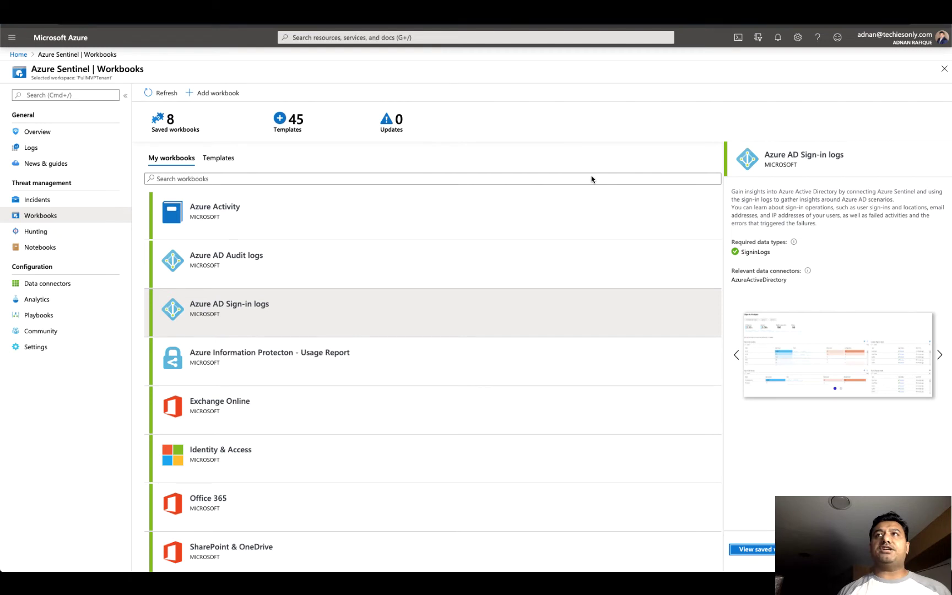
Step: Select the Exchange Online workbook to show its details requiring OfficeActivity data via the Office365 connector
{"action": "left_click", "coordinate": [591, 178]}
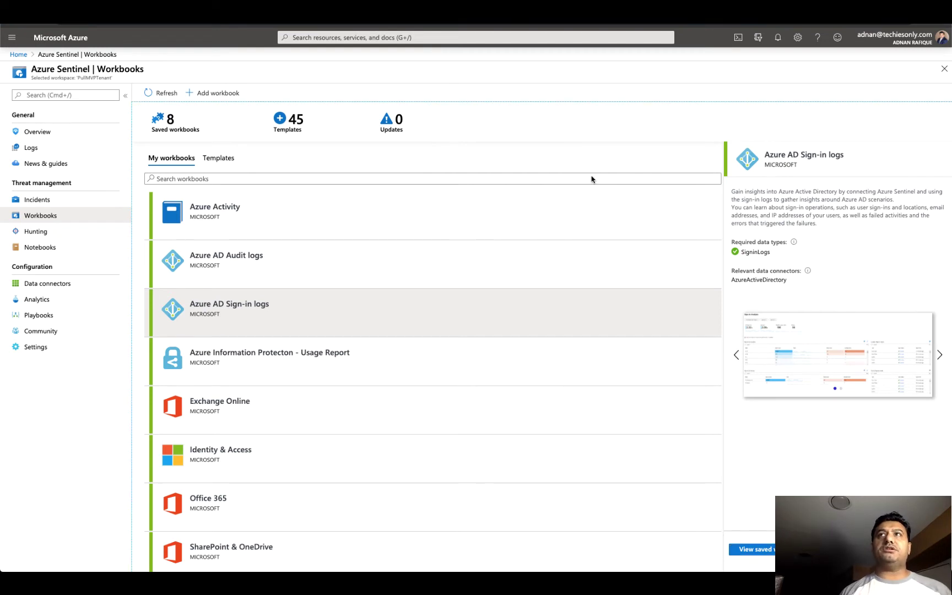
{"action": "scroll", "coordinate": [234, 277], "scroll_direction": "down", "scroll_amount": 1}
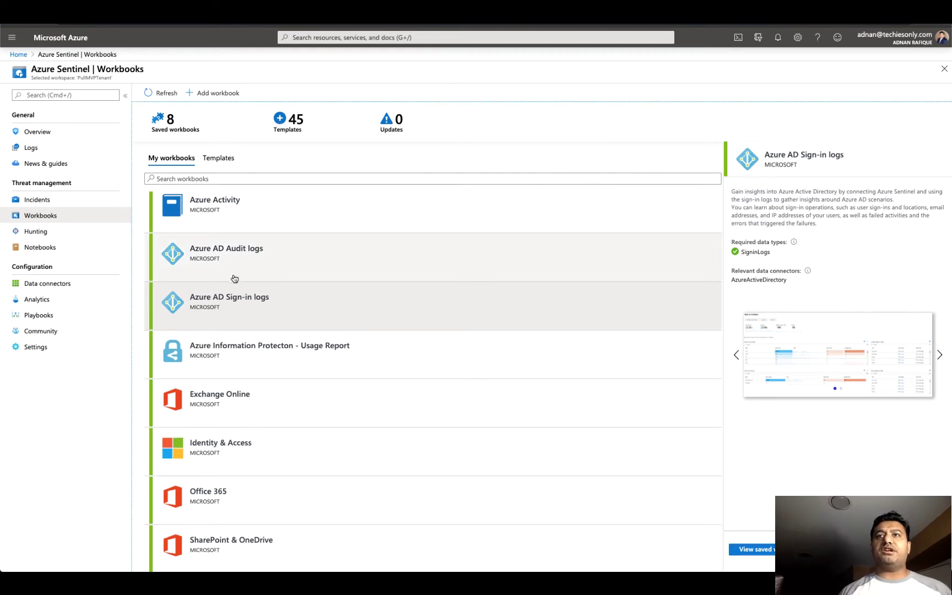
{"action": "scroll", "coordinate": [227, 313], "scroll_direction": "up", "scroll_amount": 1}
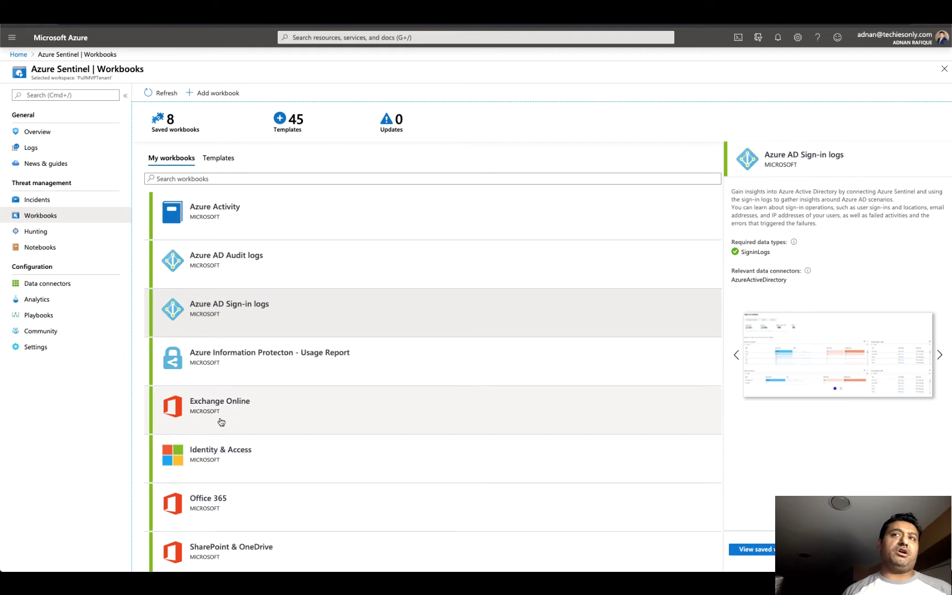
{"action": "left_click", "coordinate": [221, 422]}
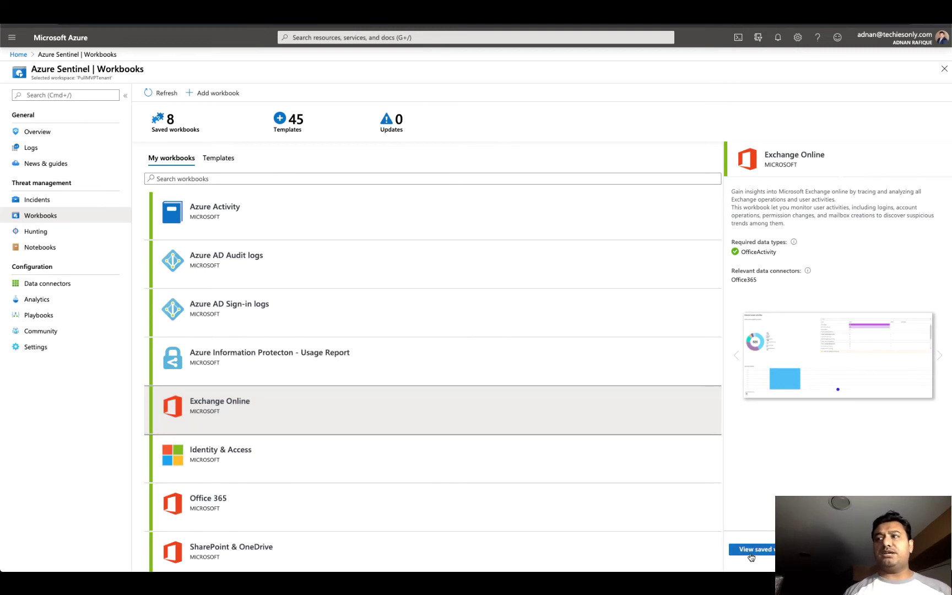
{"action": "left_click", "coordinate": [751, 551]}
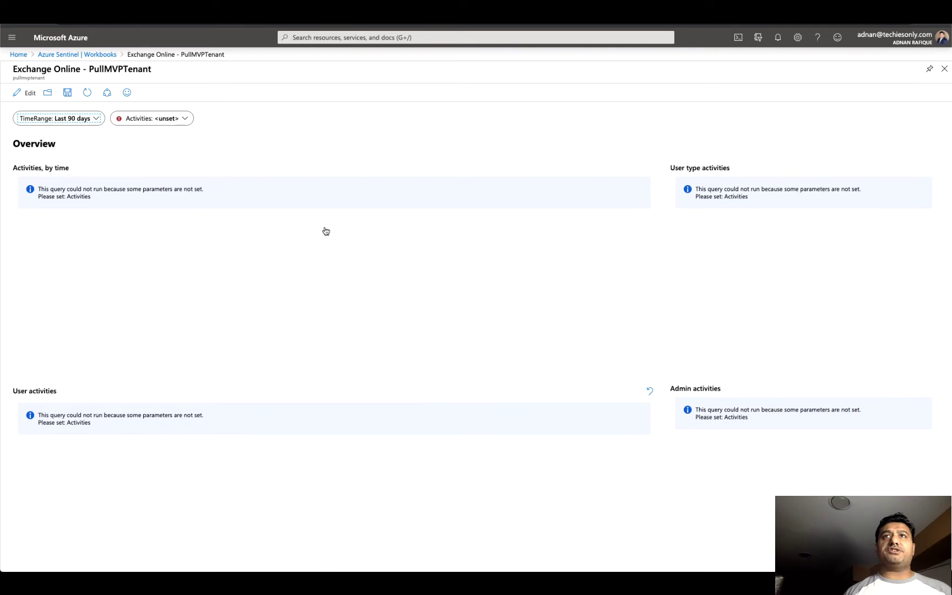
{"action": "left_click", "coordinate": [188, 123]}
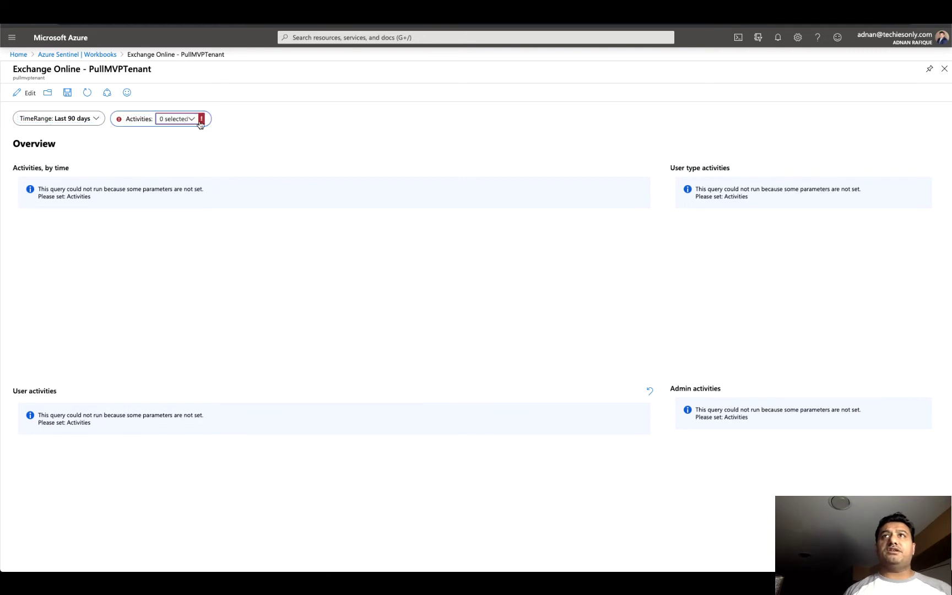
{"action": "left_click", "coordinate": [96, 120]}
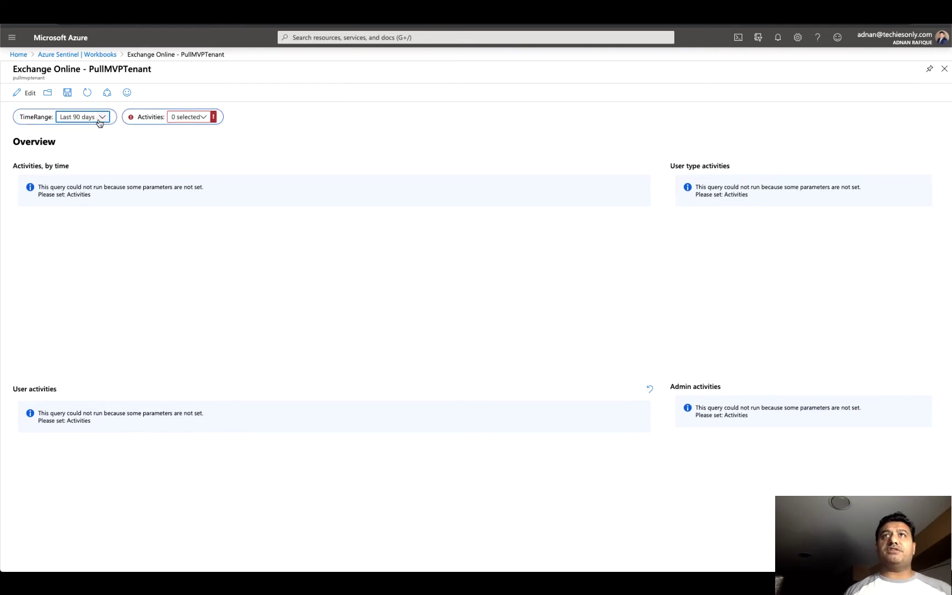
{"action": "left_click", "coordinate": [98, 119]}
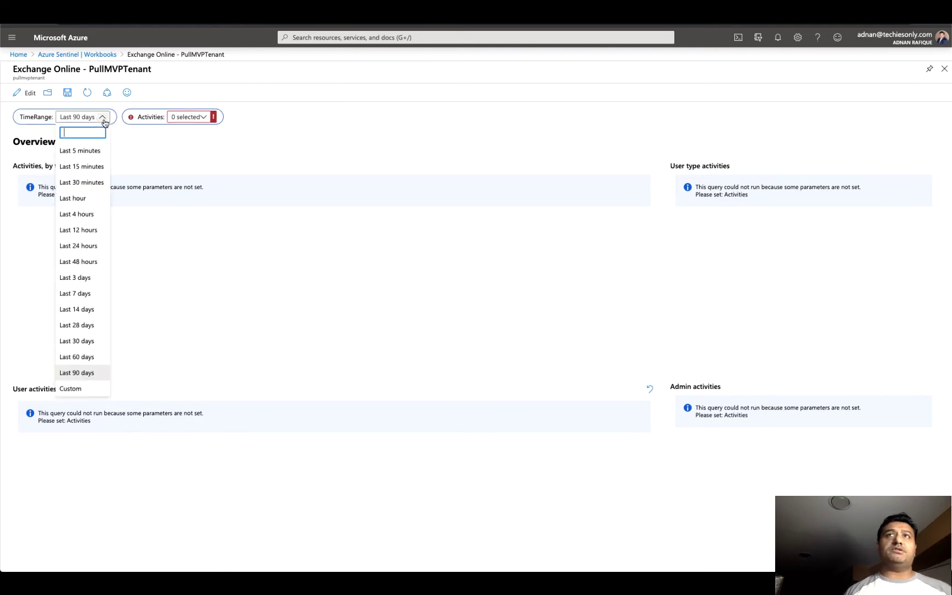
{"action": "left_click", "coordinate": [72, 358]}
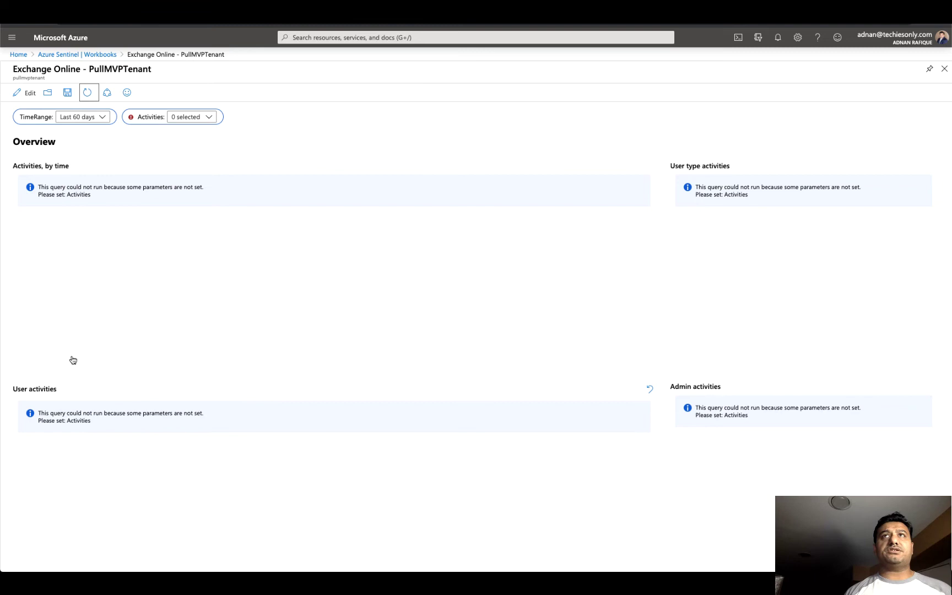
{"action": "left_click", "coordinate": [115, 57]}
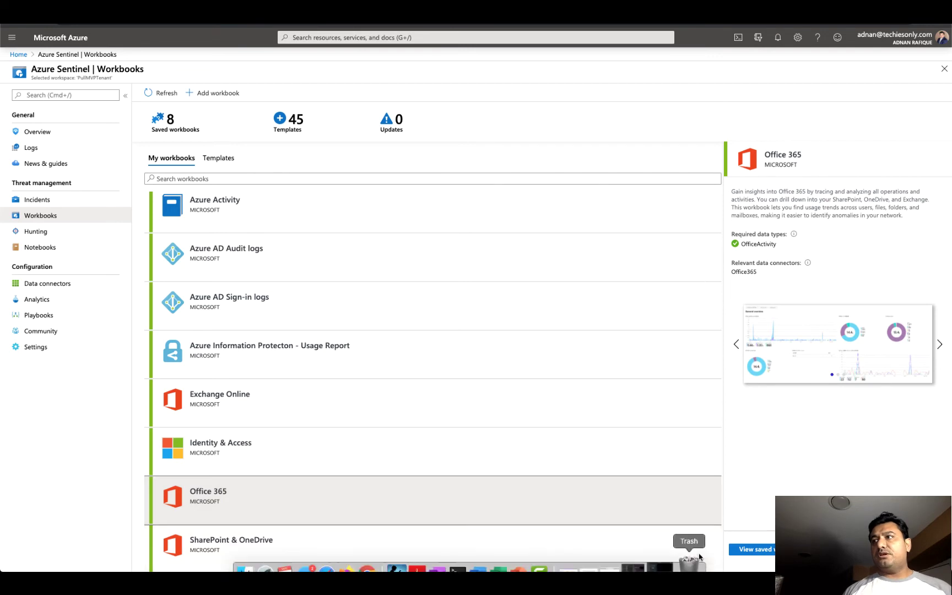
Step: View and refresh the saved Office 365 workbook, then go back to the Workbooks list
{"action": "left_click", "coordinate": [759, 551]}
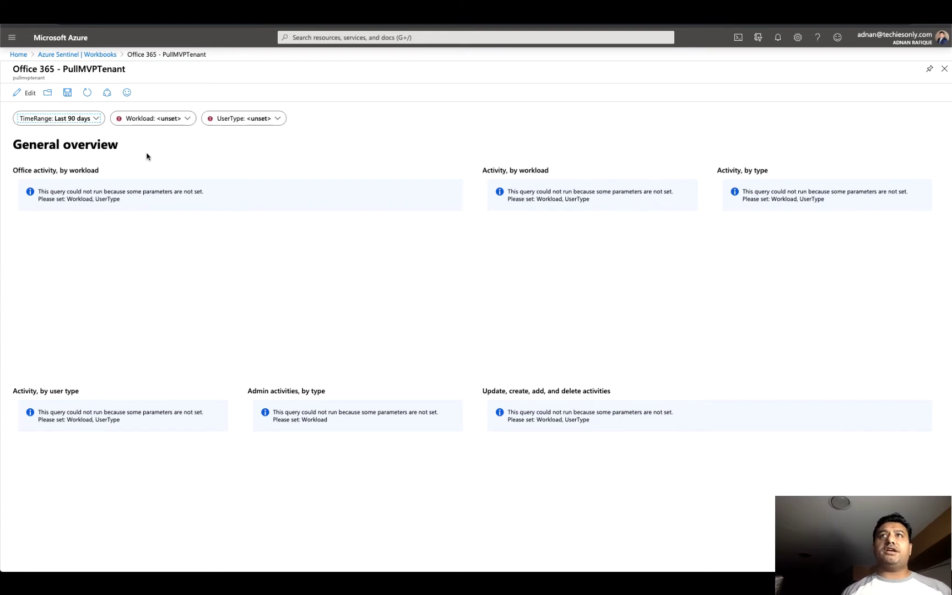
{"action": "left_click", "coordinate": [88, 95]}
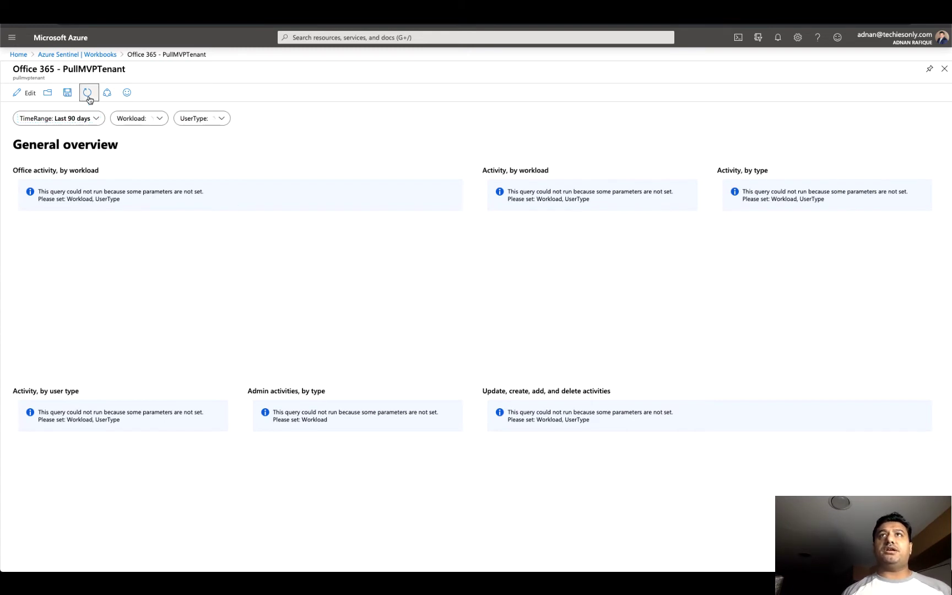
{"action": "left_click", "coordinate": [77, 54]}
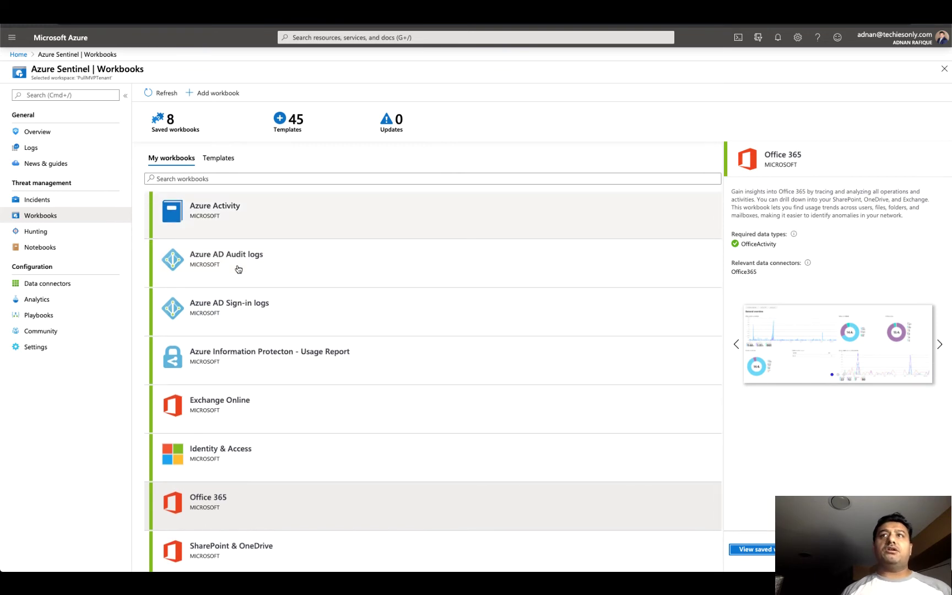
Step: Open the saved Azure AD Audit logs workbook, showing 211 audit events over 90 days
{"action": "left_click", "coordinate": [258, 273]}
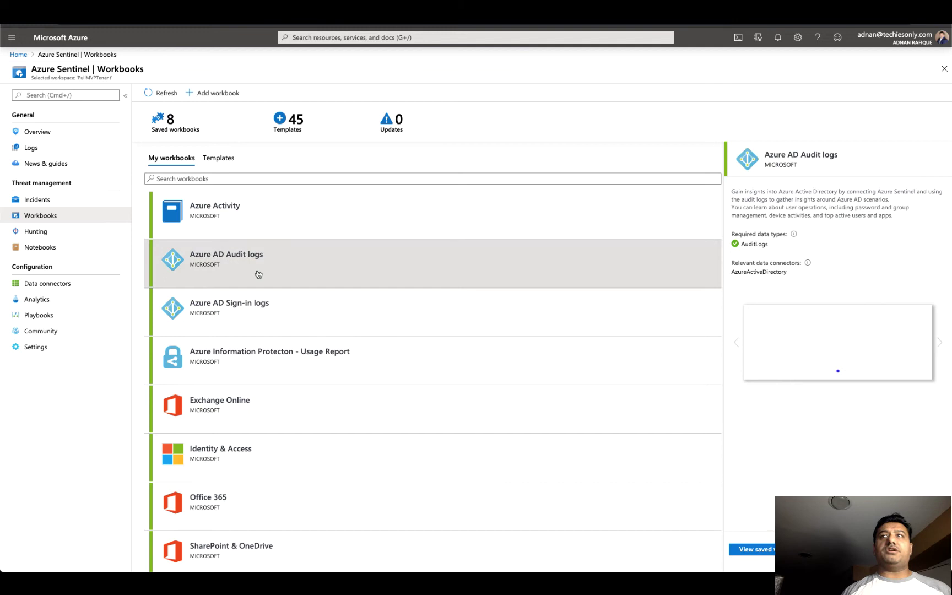
{"action": "left_click", "coordinate": [745, 549]}
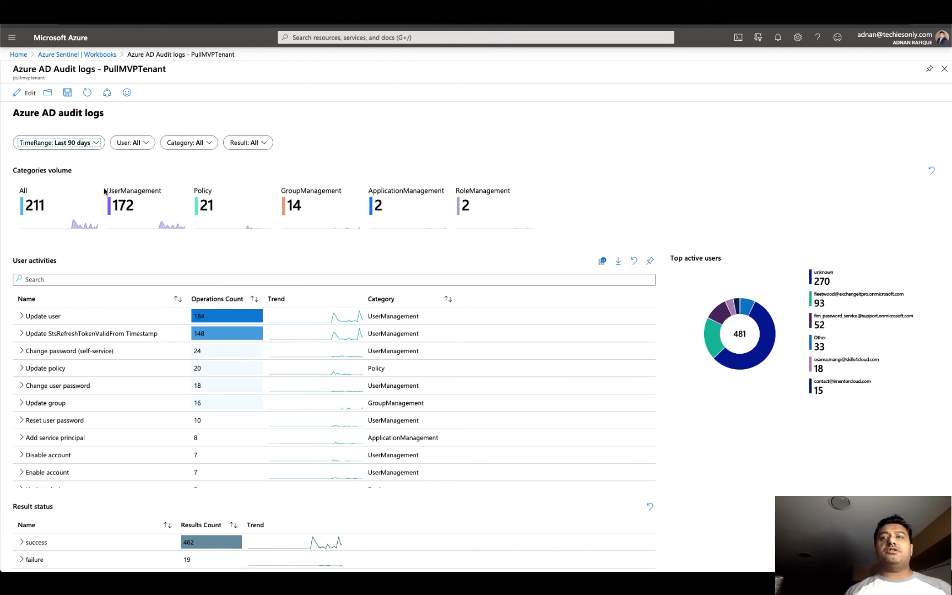
Step: Expand the 19 failures in Result status, led by 10 self-service and 4 user password changes
{"action": "scroll", "coordinate": [422, 423], "scroll_direction": "down", "scroll_amount": 2}
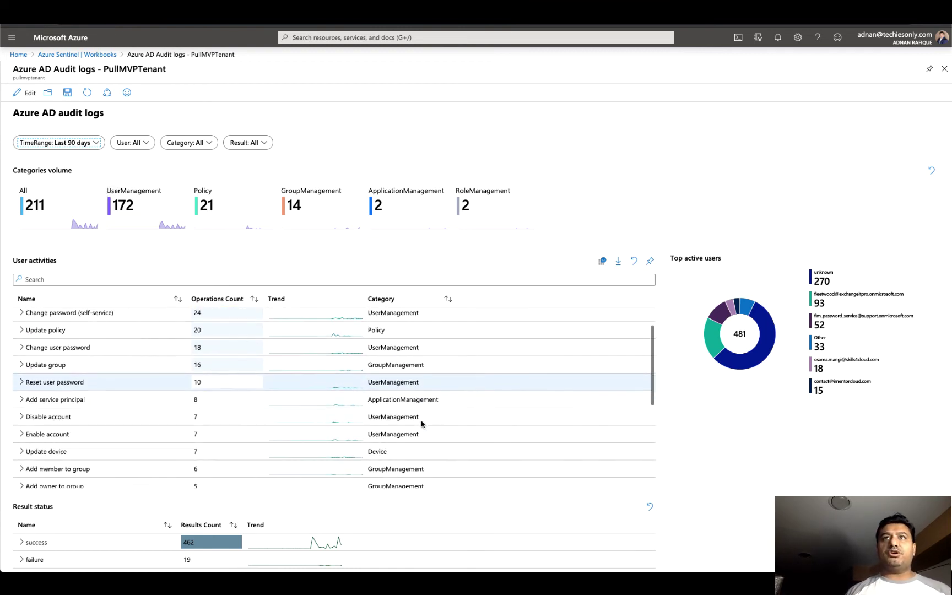
{"action": "scroll", "coordinate": [421, 423], "scroll_direction": "up", "scroll_amount": 2}
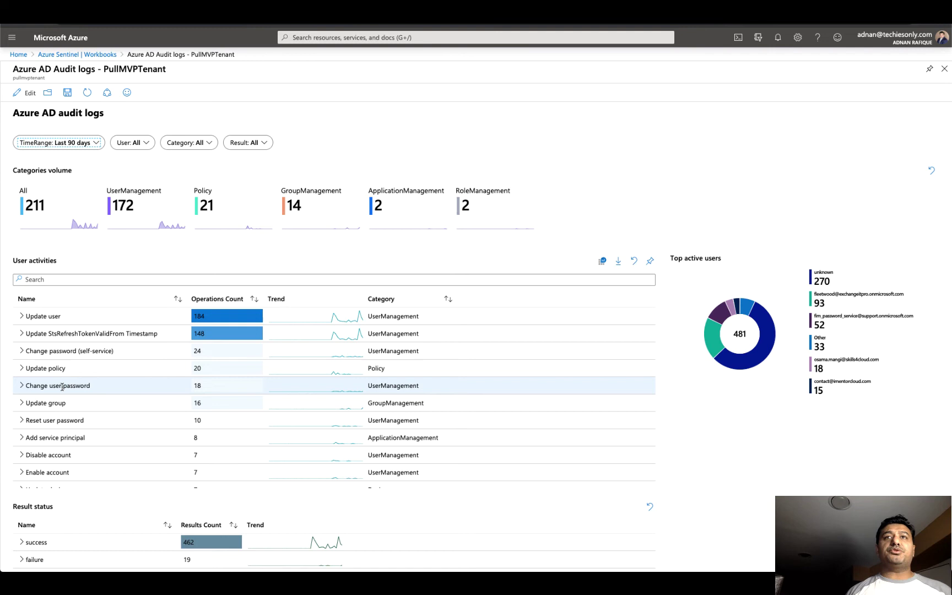
{"action": "scroll", "coordinate": [89, 410], "scroll_direction": "down", "scroll_amount": 1}
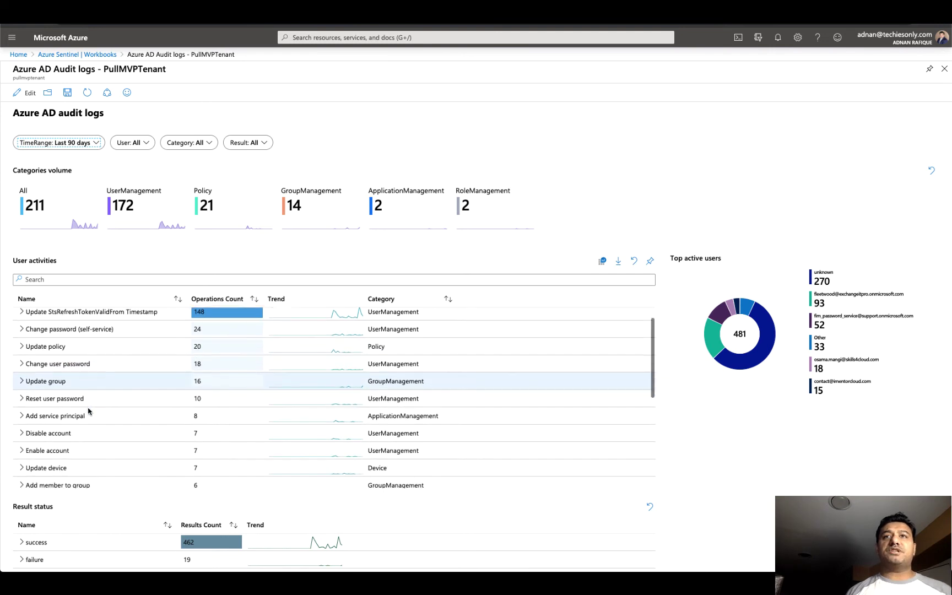
{"action": "scroll", "coordinate": [51, 430], "scroll_direction": "down", "scroll_amount": 3}
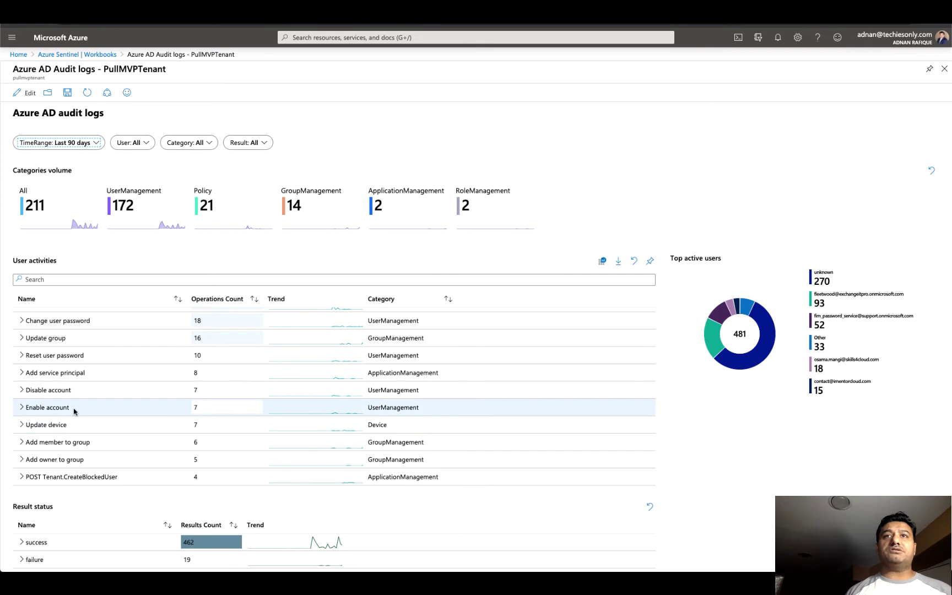
{"action": "scroll", "coordinate": [76, 413], "scroll_direction": "down", "scroll_amount": 3}
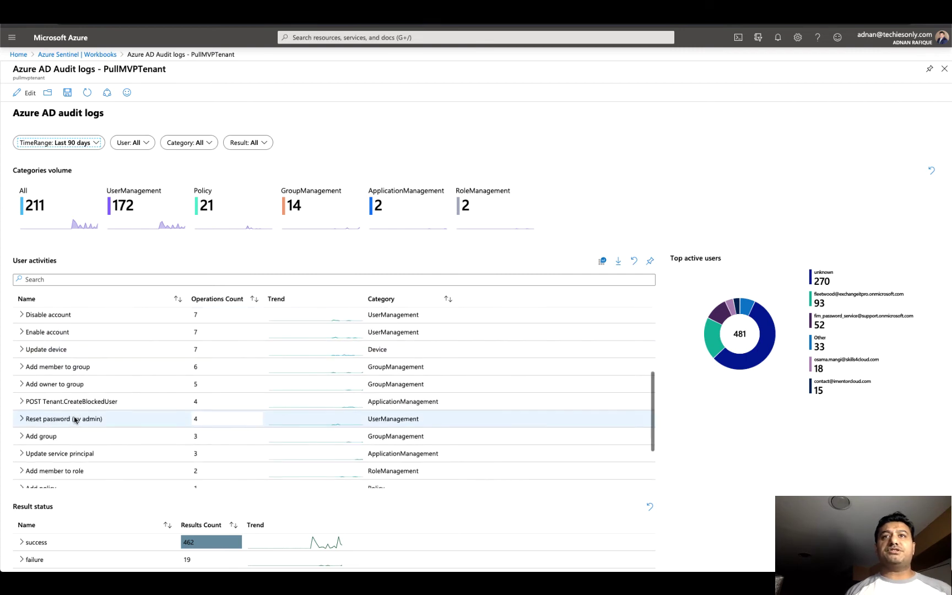
{"action": "scroll", "coordinate": [75, 420], "scroll_direction": "down", "scroll_amount": 4}
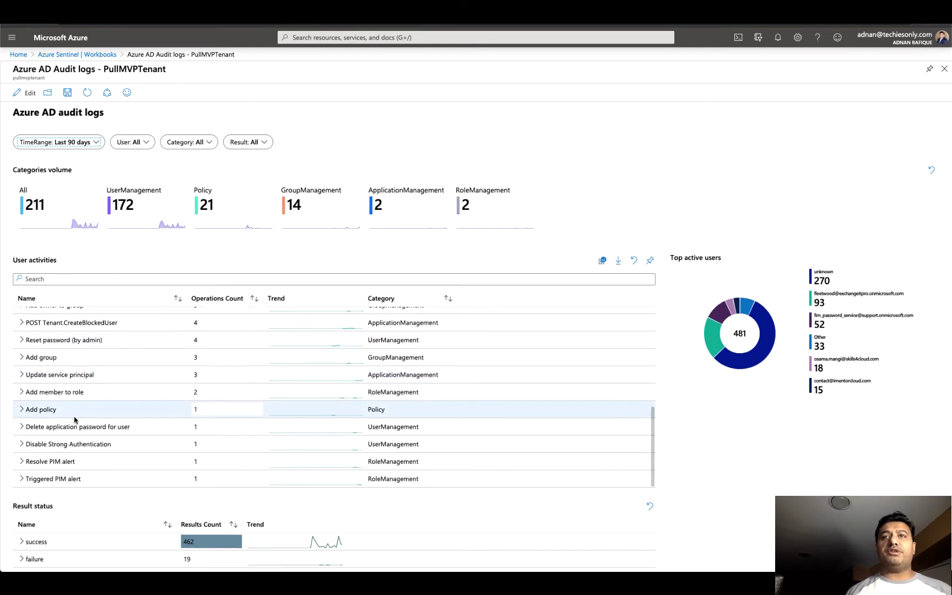
{"action": "scroll", "coordinate": [75, 419], "scroll_direction": "down", "scroll_amount": 2}
{"action": "scroll", "coordinate": [75, 420], "scroll_direction": "down", "scroll_amount": 1}
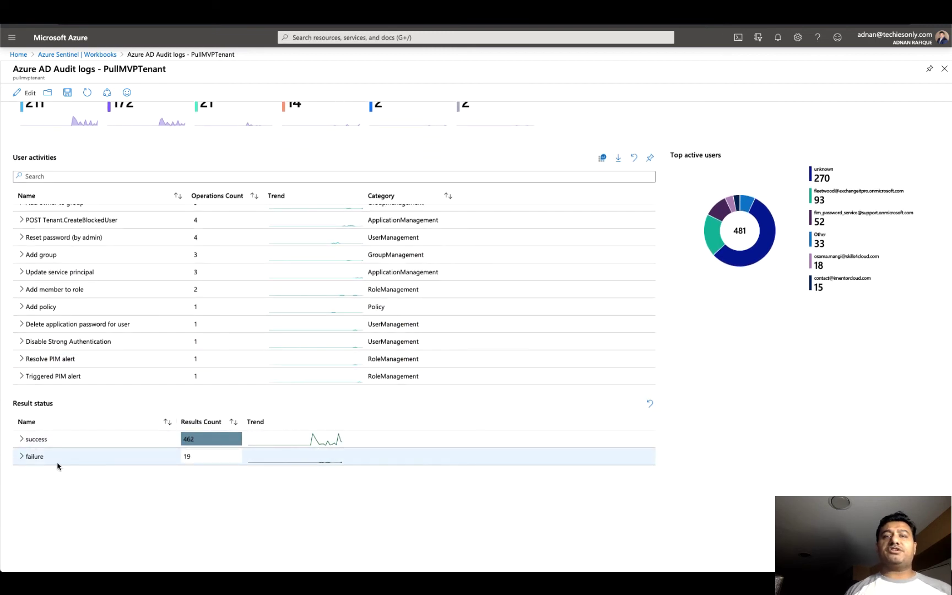
{"action": "left_click", "coordinate": [22, 457]}
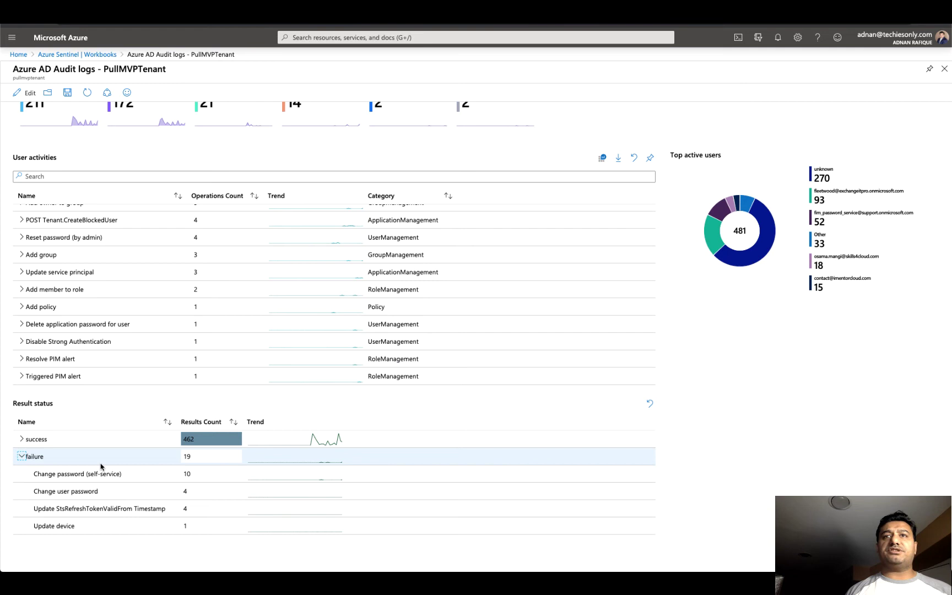
{"action": "scroll", "coordinate": [101, 466], "scroll_direction": "down", "scroll_amount": 1}
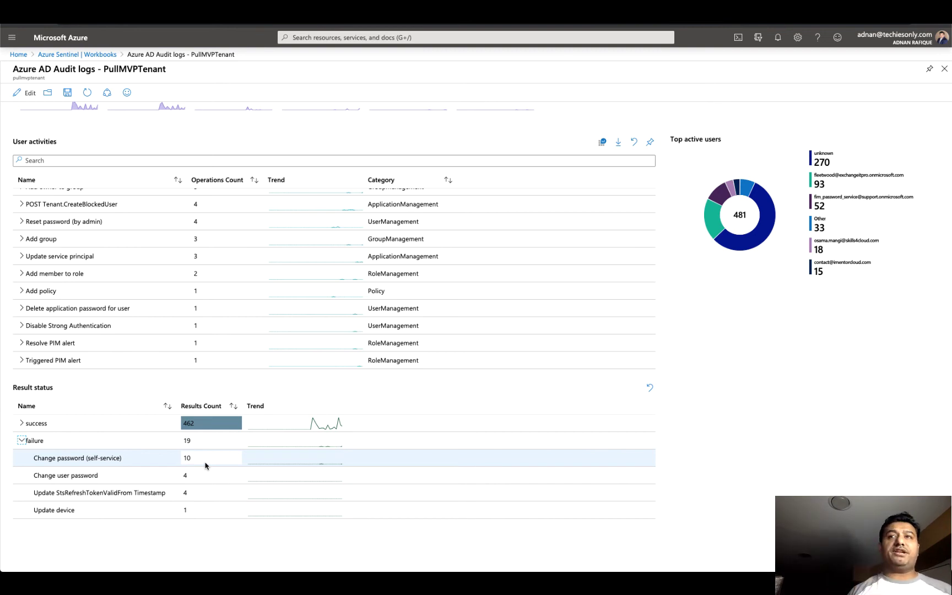
{"action": "scroll", "coordinate": [206, 466], "scroll_direction": "up", "scroll_amount": 3}
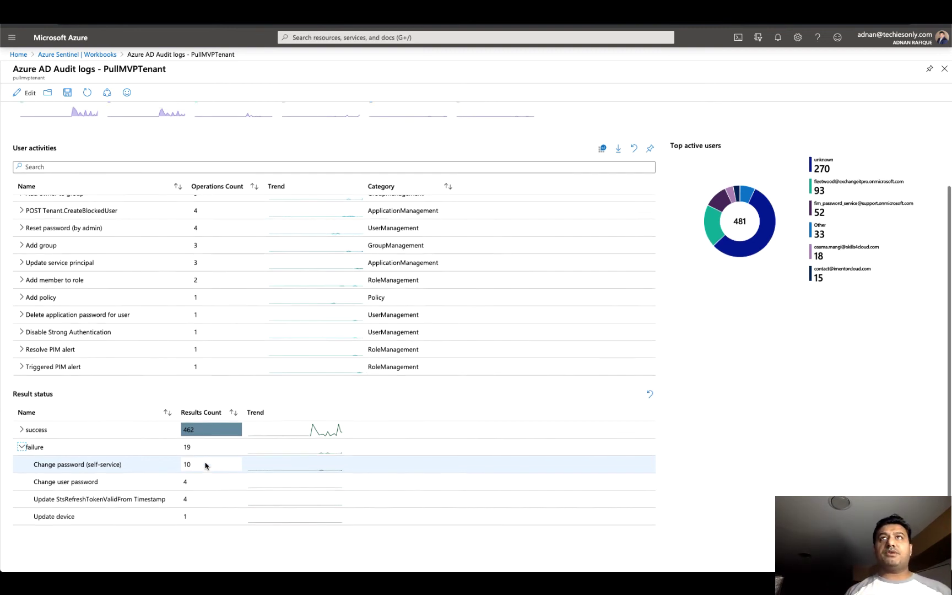
Step: Set the workbook TimeRange filter to Last 7 days
{"action": "left_click", "coordinate": [96, 144]}
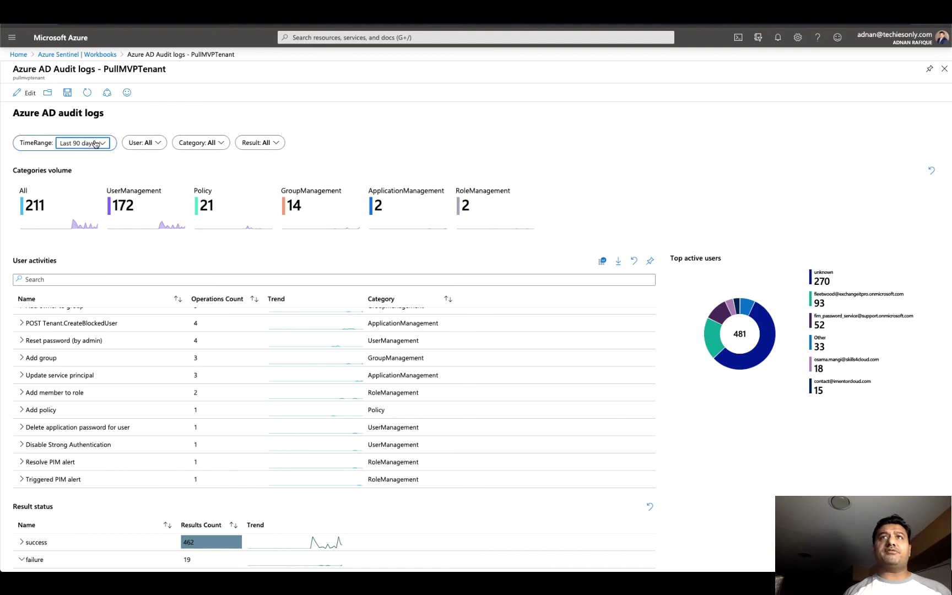
{"action": "left_click", "coordinate": [101, 144]}
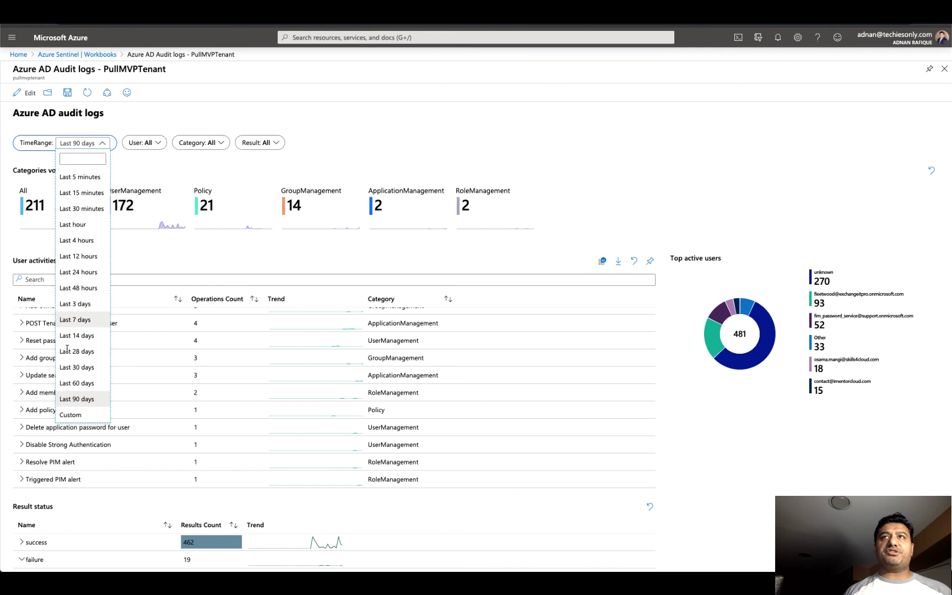
{"action": "left_click", "coordinate": [75, 320]}
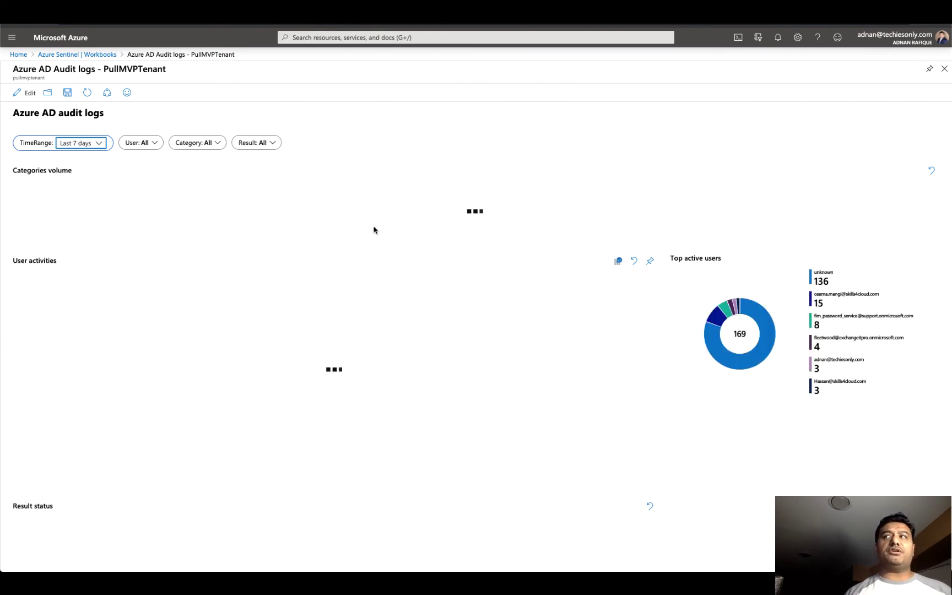
{"action": "mouse_move", "coordinate": [291, 329]}
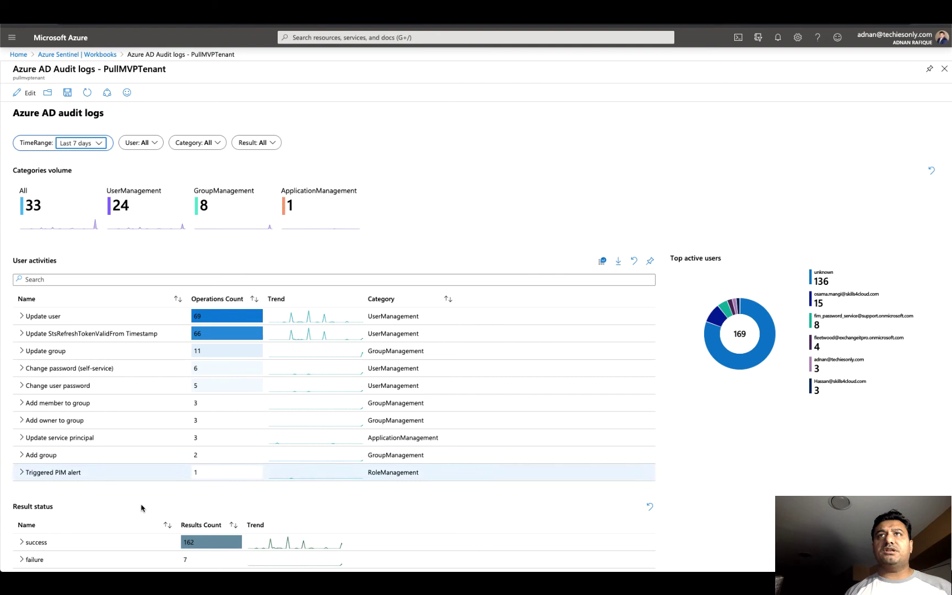
Step: Check the User, Category and Result filter lists, leaving each at All
{"action": "left_click", "coordinate": [152, 144]}
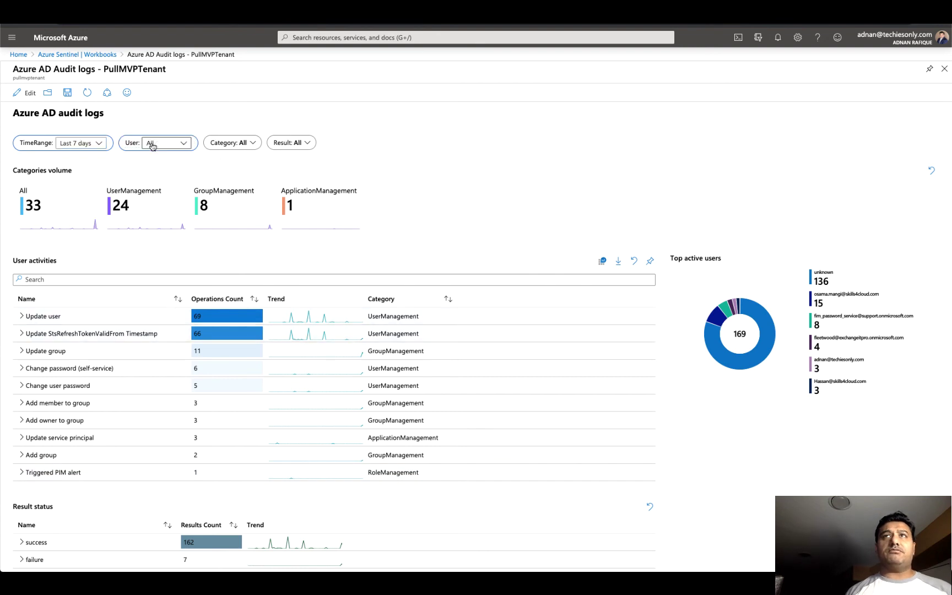
{"action": "left_click", "coordinate": [183, 143]}
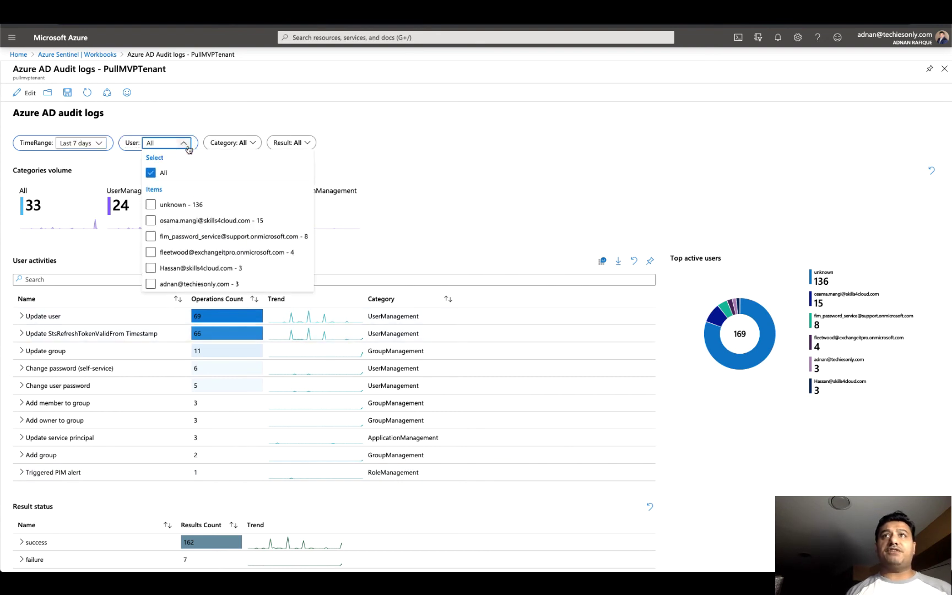
{"action": "left_click", "coordinate": [247, 145]}
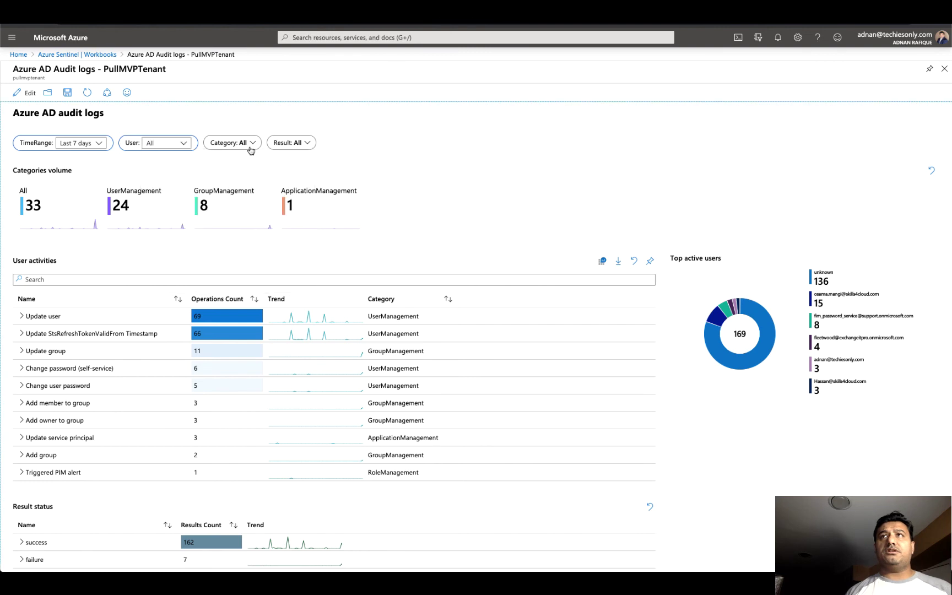
{"action": "left_click", "coordinate": [252, 144]}
{"action": "left_click", "coordinate": [282, 146]}
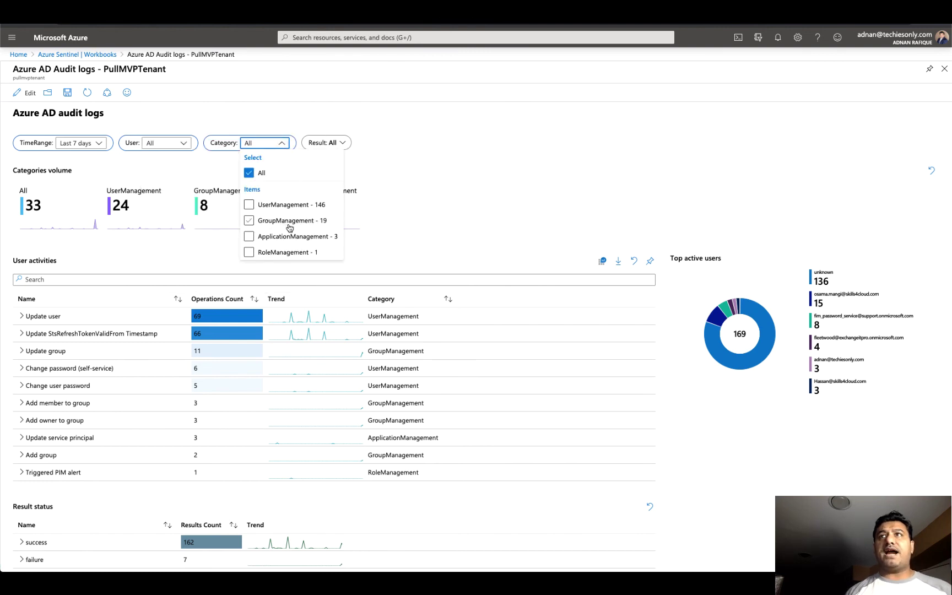
{"action": "left_click", "coordinate": [338, 143]}
{"action": "left_click", "coordinate": [349, 147]}
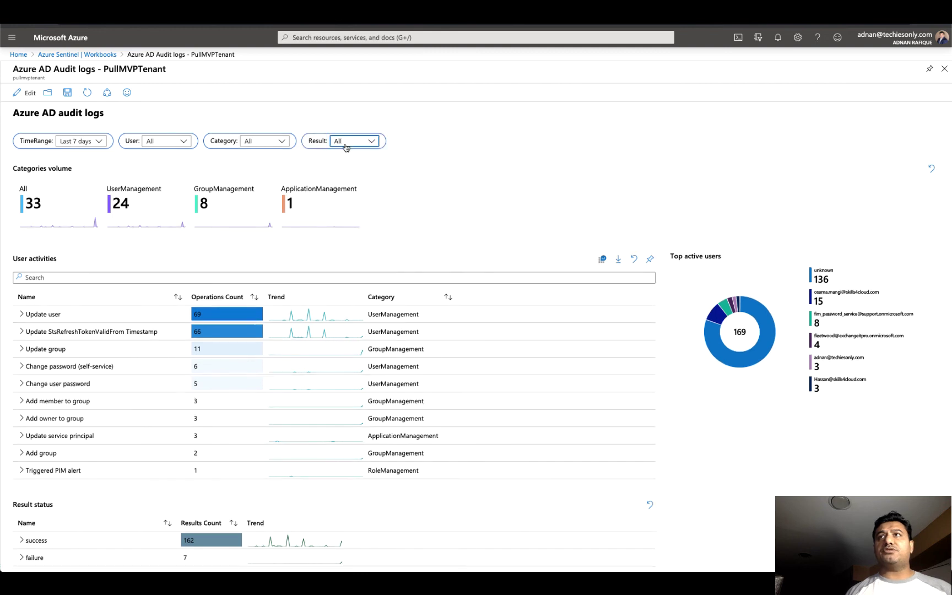
{"action": "left_click", "coordinate": [370, 151]}
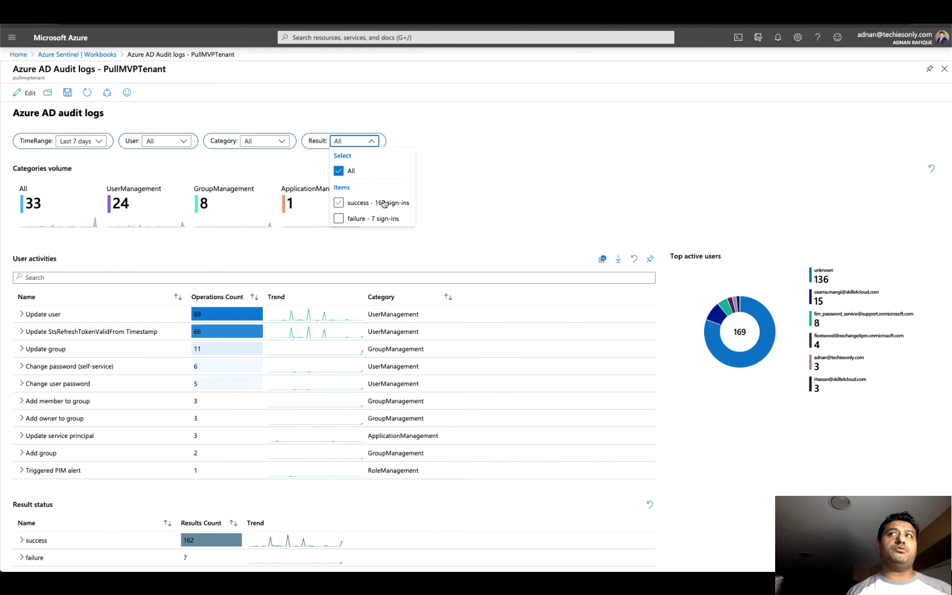
{"action": "left_click", "coordinate": [442, 241]}
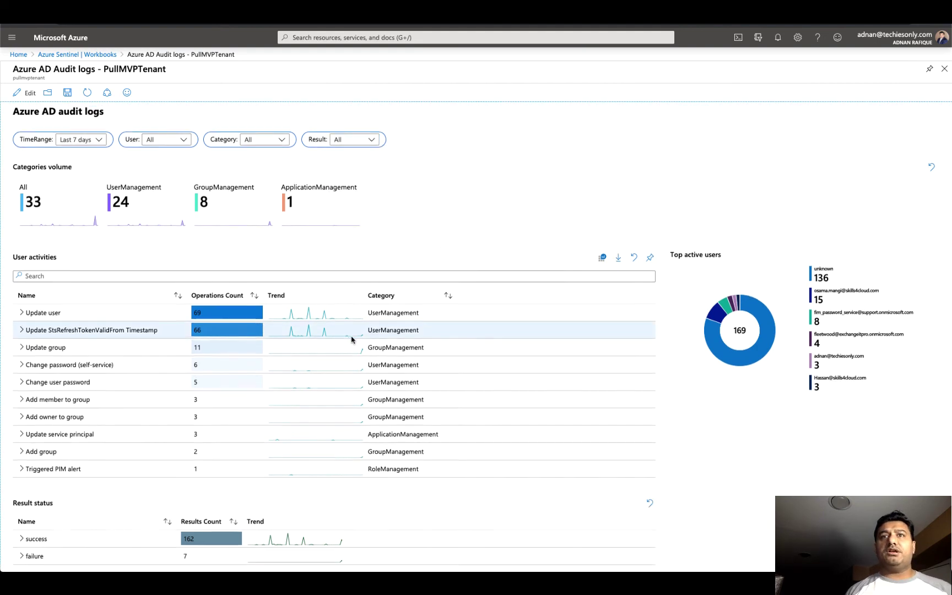
Step: Expand the 7-day failure row and filter the workbook to the Triggered PIM alert activity
{"action": "scroll", "coordinate": [351, 309], "scroll_direction": "down", "scroll_amount": 1}
{"action": "scroll", "coordinate": [351, 339], "scroll_direction": "down", "scroll_amount": 2}
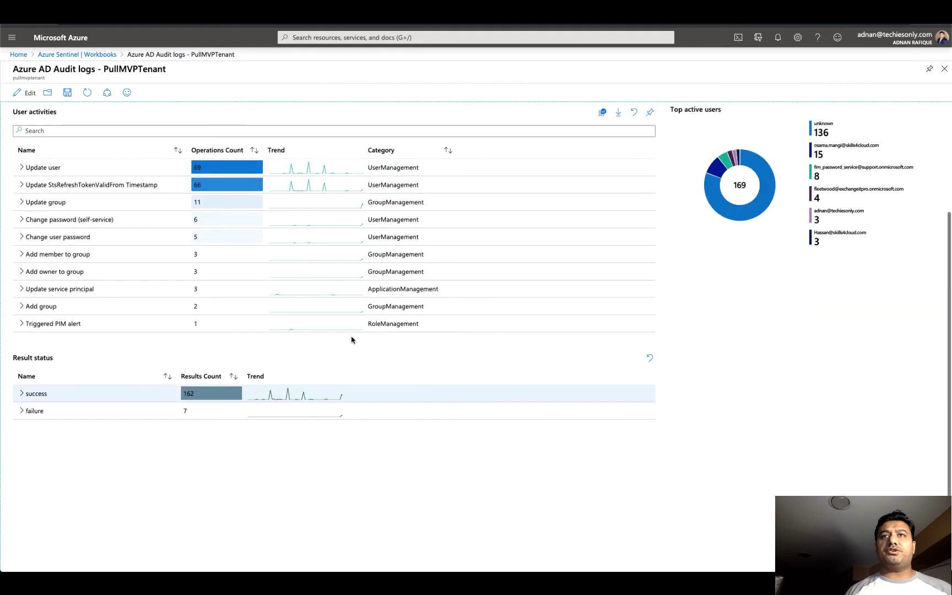
{"action": "left_click", "coordinate": [22, 411]}
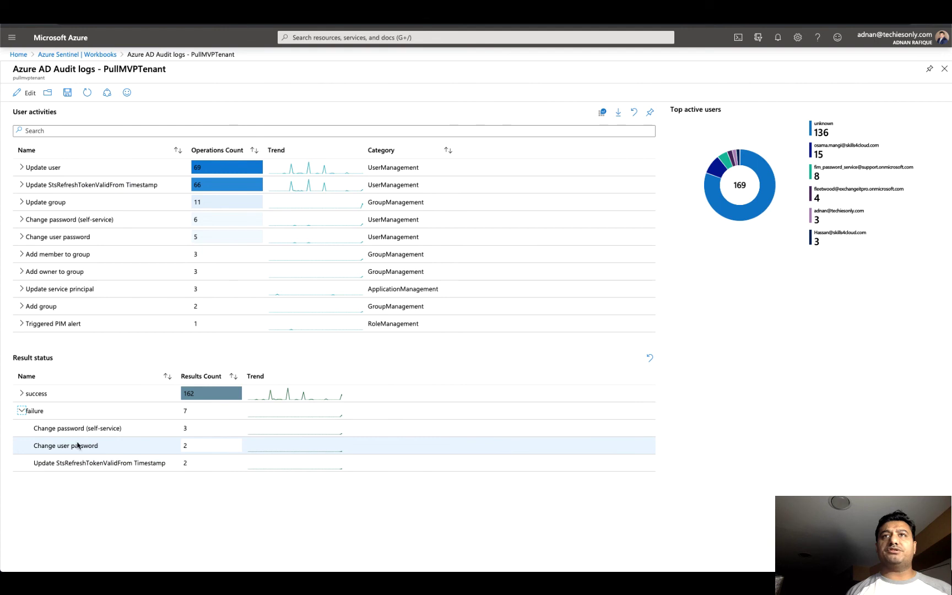
{"action": "left_click", "coordinate": [23, 325]}
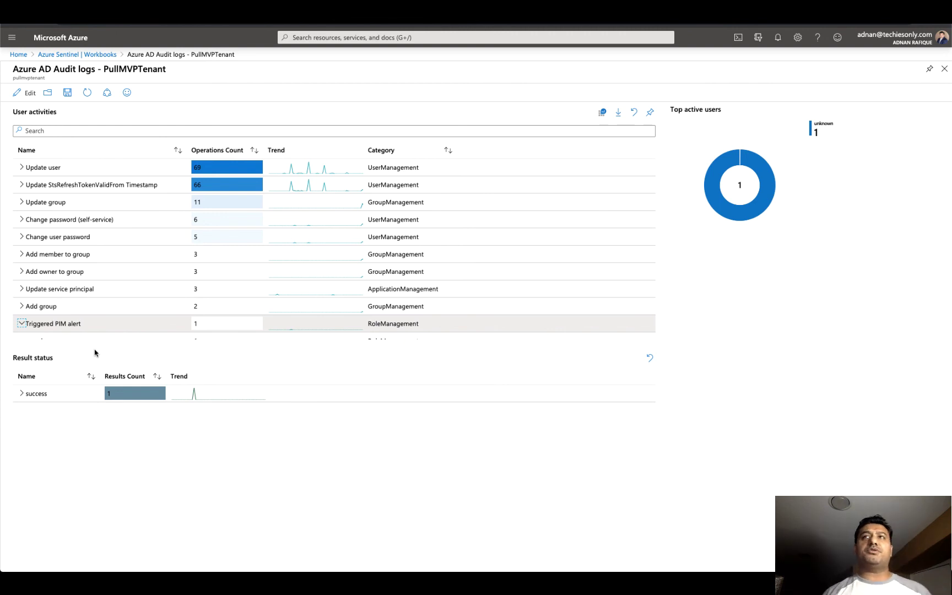
{"action": "scroll", "coordinate": [95, 353], "scroll_direction": "up", "scroll_amount": 1}
{"action": "scroll", "coordinate": [95, 349], "scroll_direction": "up", "scroll_amount": 3}
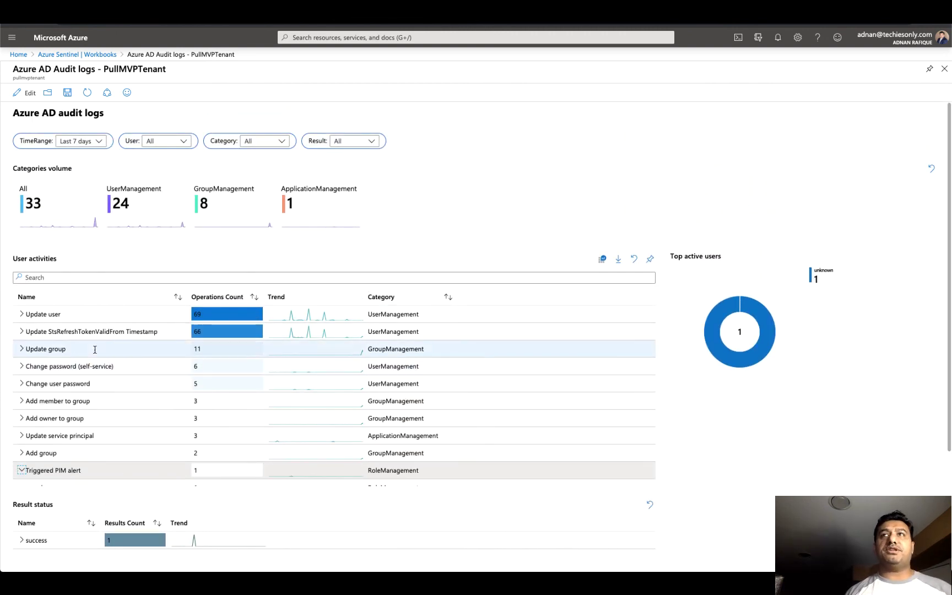